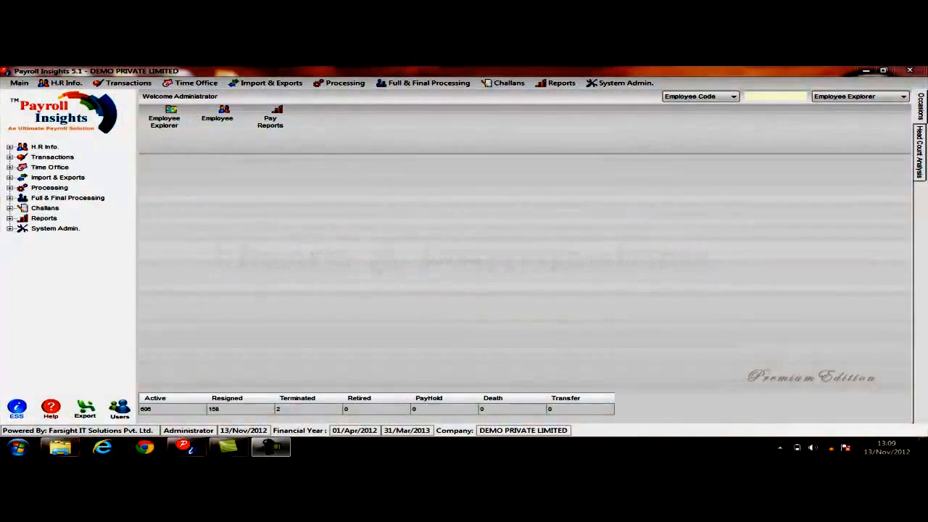
Start a new user under Users & Permissions, entering the login name, user name, password and its confirmation, with the remark "New user"
click(625, 83)
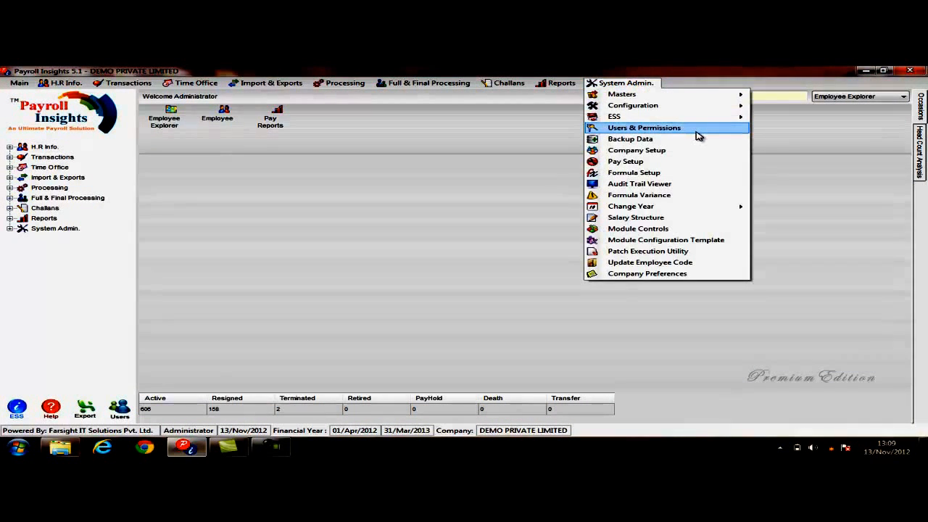
click(644, 127)
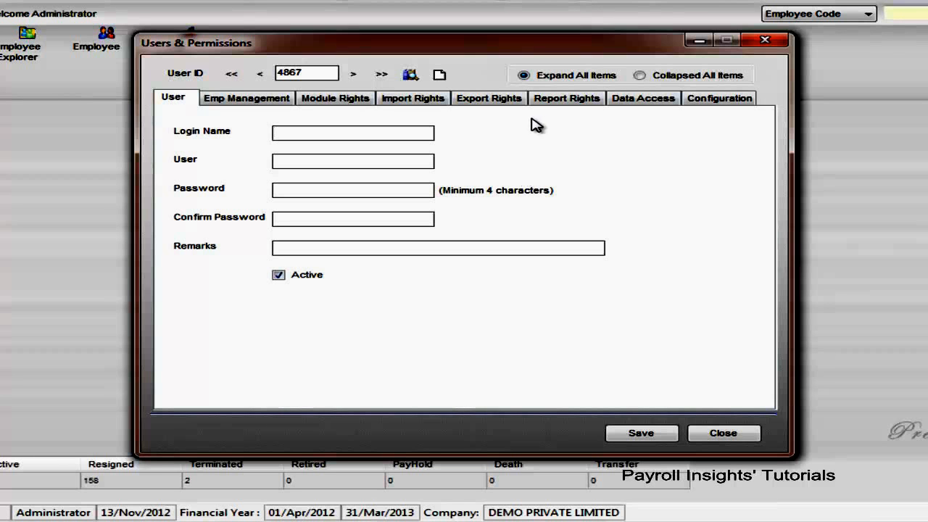
click(439, 74)
text(ince)
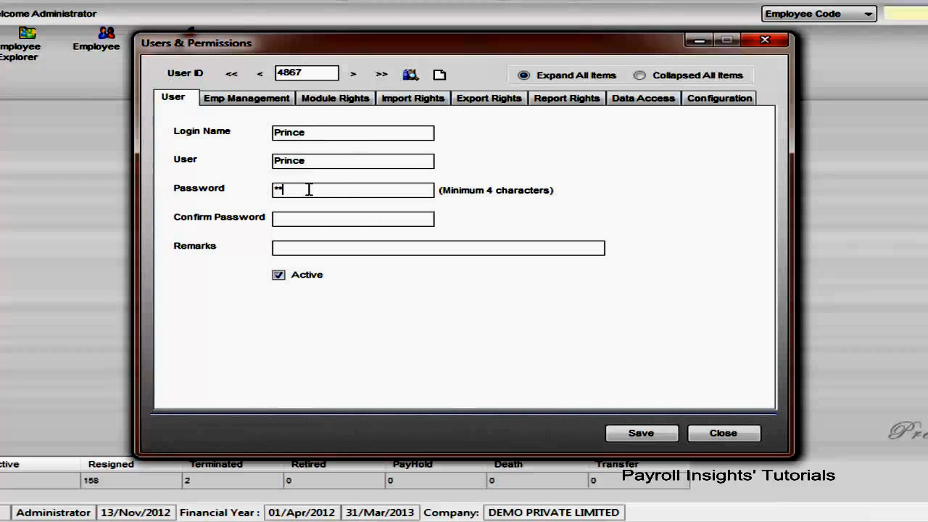
click(314, 214)
click(340, 251)
text(New use)
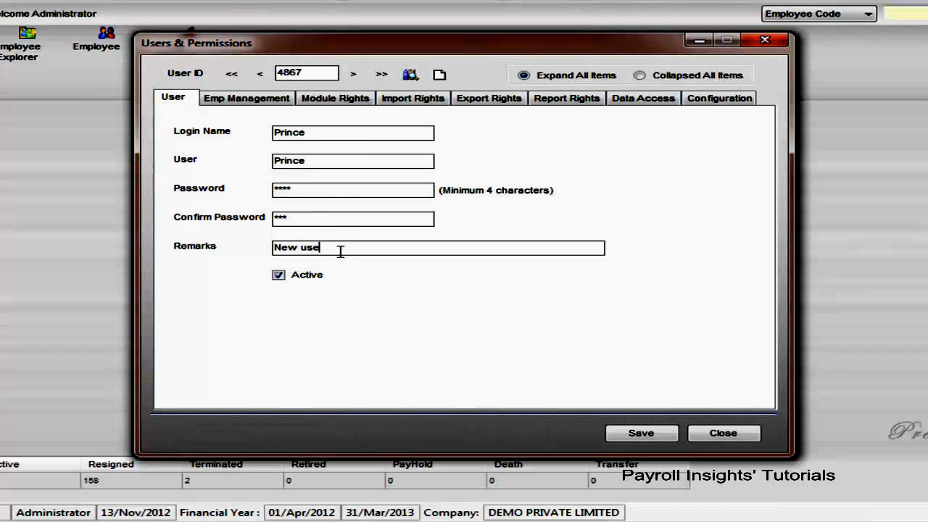
text(r)
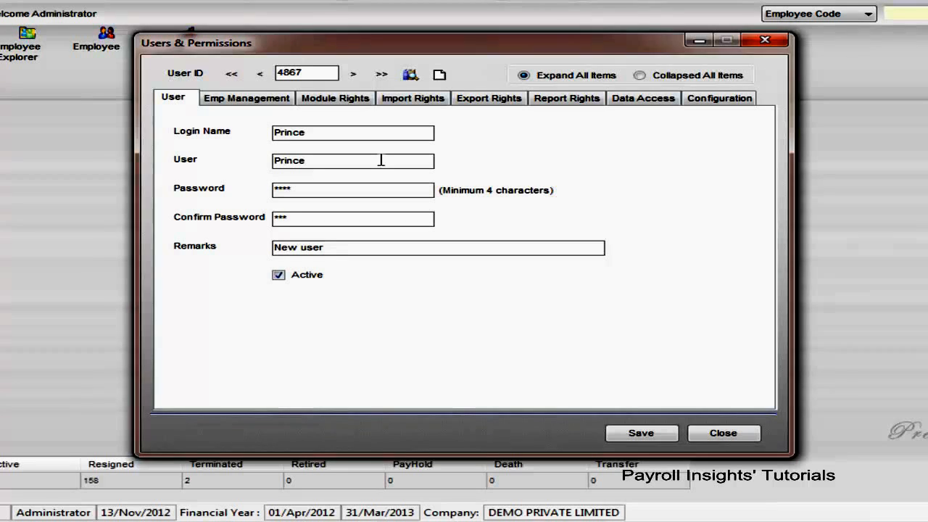
In the employee management rights, revoke Compensation Details, enable both Employee Time Office Validations, and set Allow Num Of Previous Months Open to 2
click(256, 101)
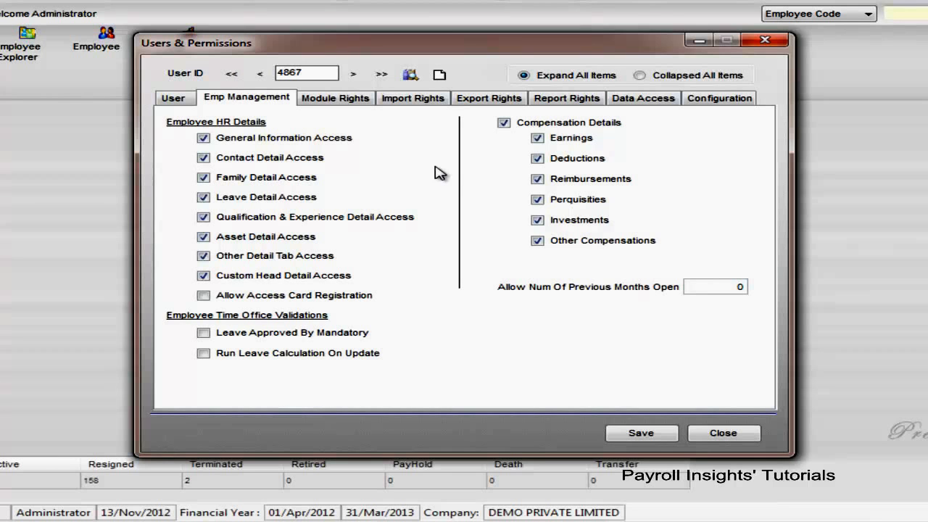
click(504, 123)
click(368, 332)
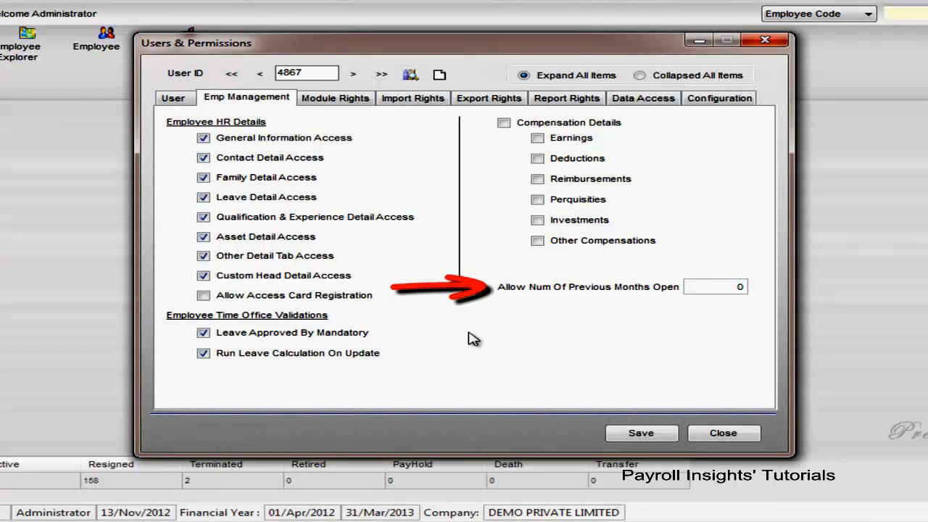
double_click(736, 287)
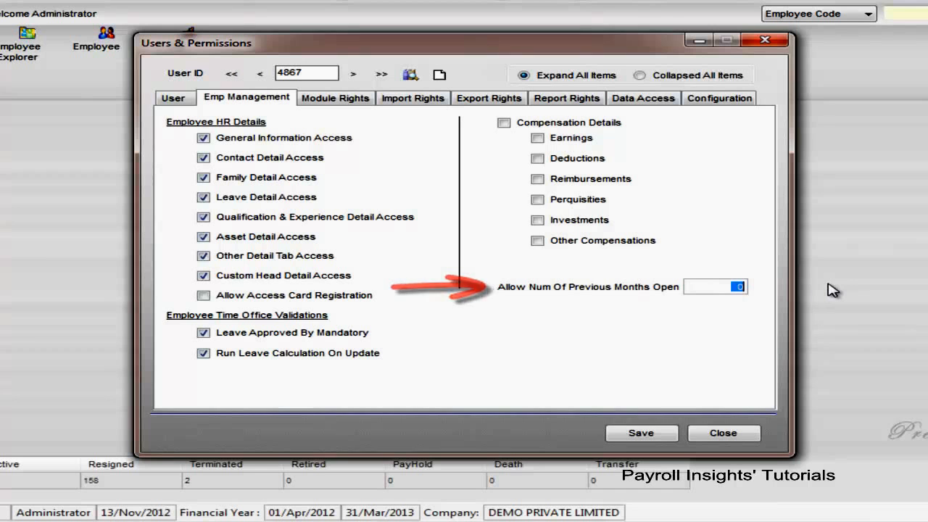
text(2)
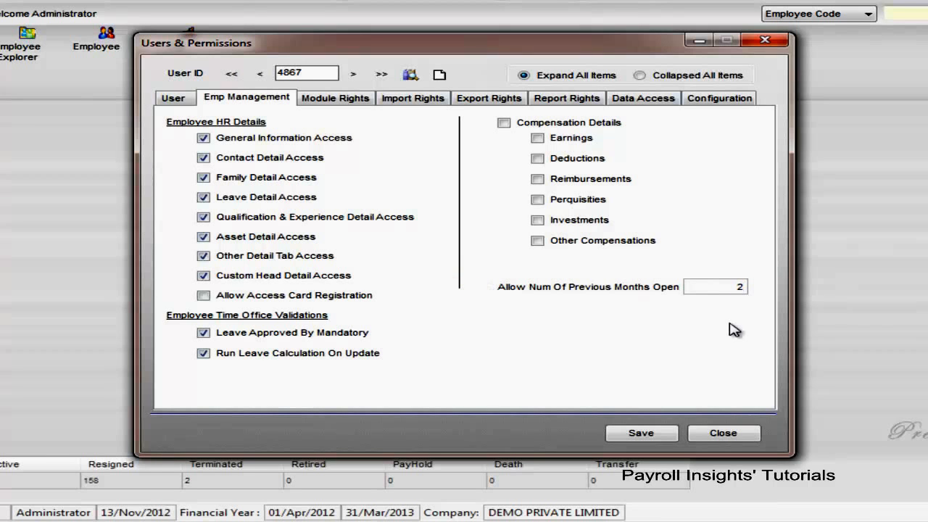
Collapse the module rights tree and grant all modules except Processing and Full & Final Processing
click(343, 105)
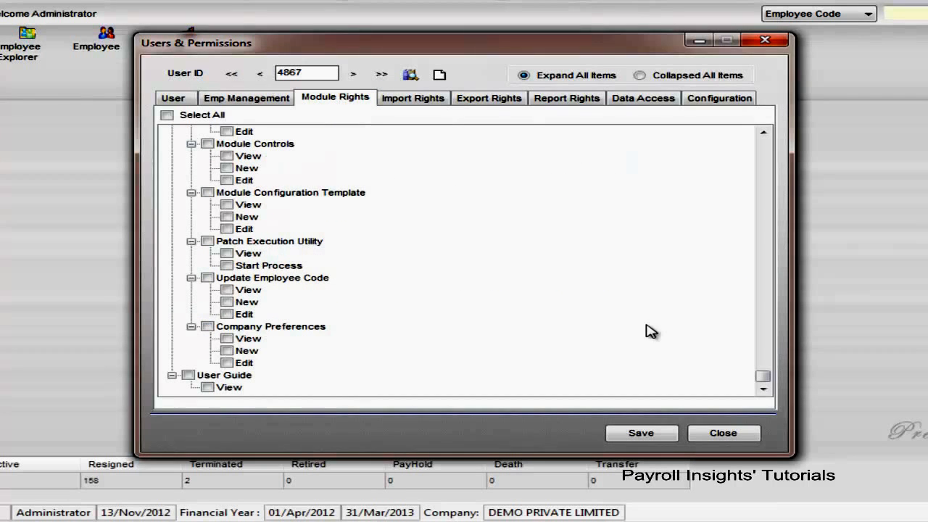
drag(762, 375, 768, 150)
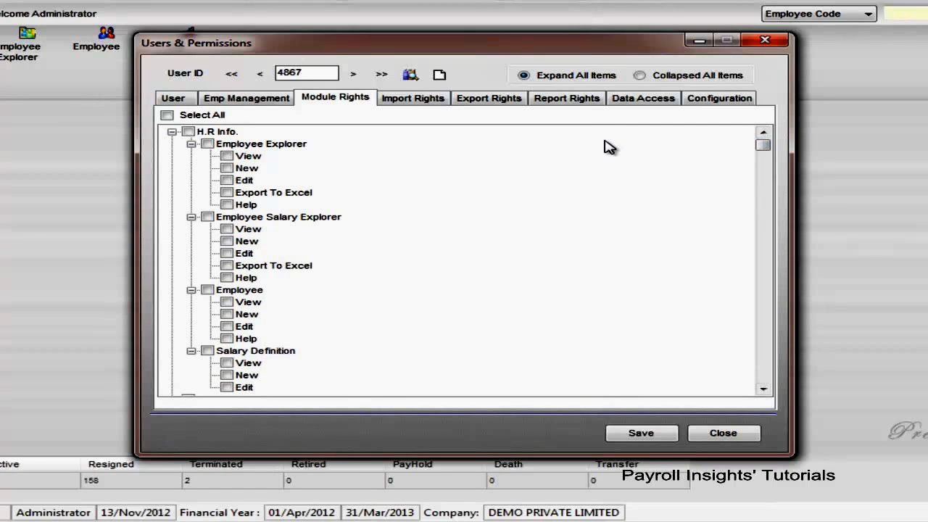
click(660, 81)
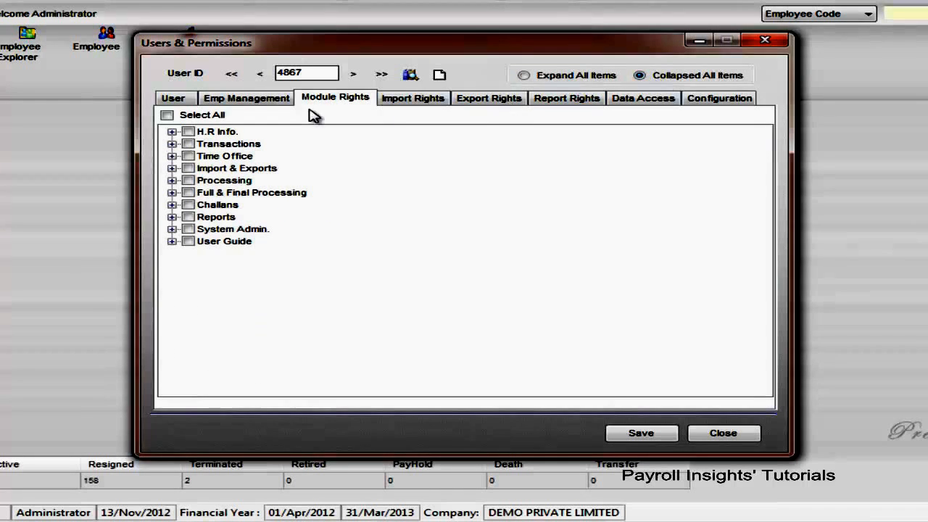
click(203, 117)
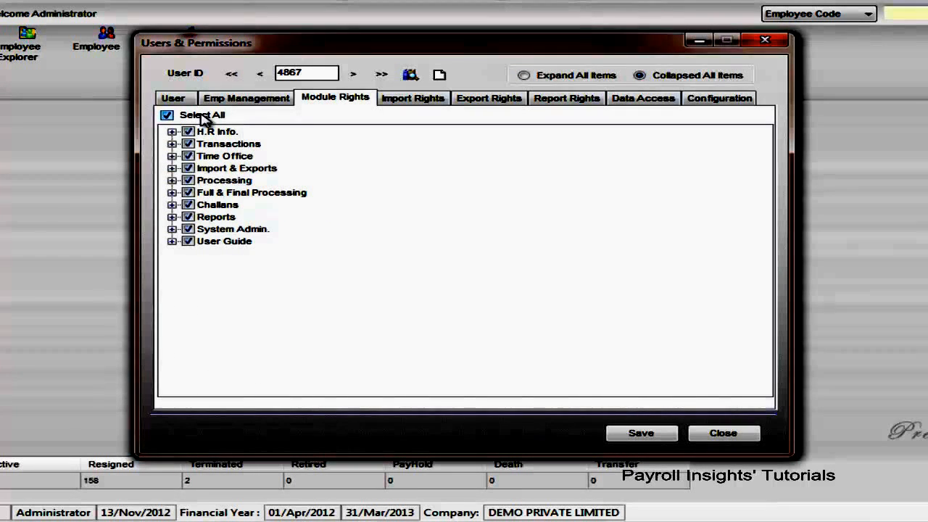
click(188, 180)
click(188, 192)
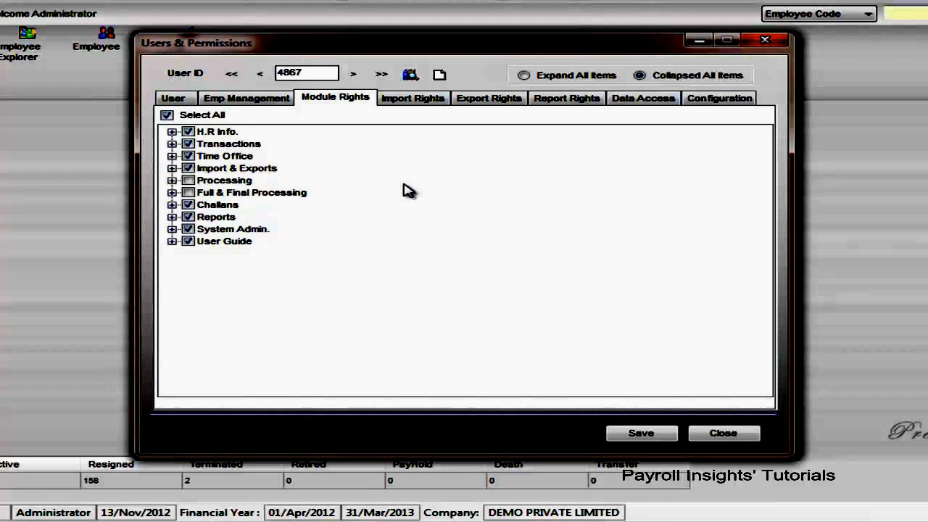
click(405, 184)
Grant import rights for Salary Bank Details, Salary Increment / Revision, and the CO Payment monthly entry
click(411, 100)
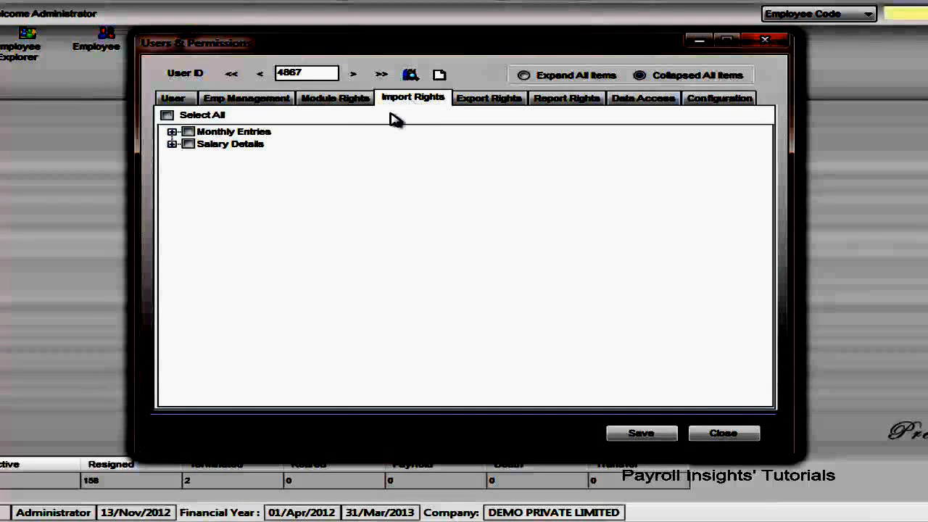
click(172, 144)
click(208, 156)
click(207, 169)
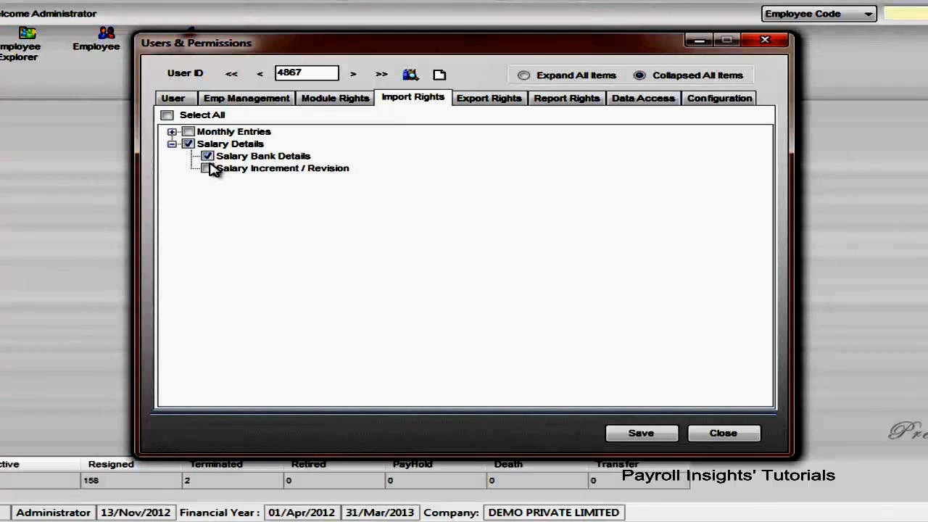
click(172, 131)
click(217, 155)
click(207, 156)
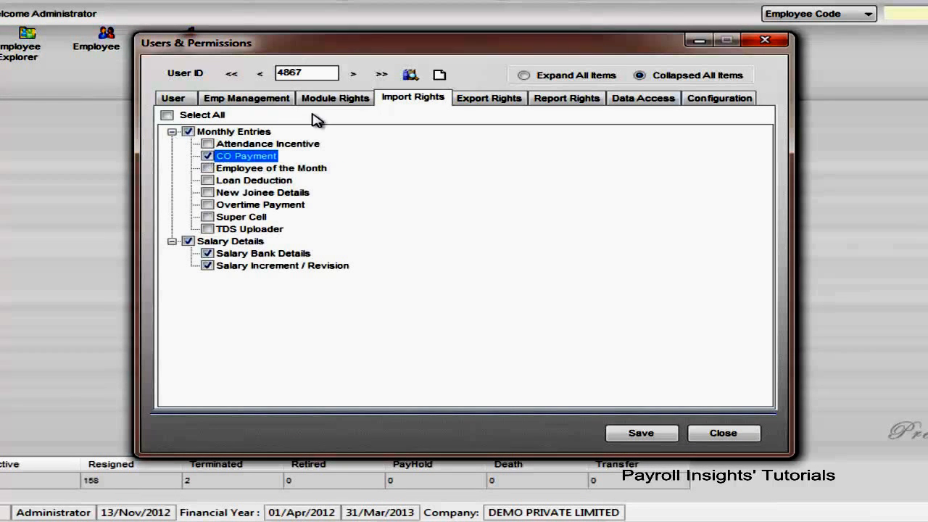
Grant export rights under Employee Data for Acturian date (LY), Age wise list, and CDO
click(483, 100)
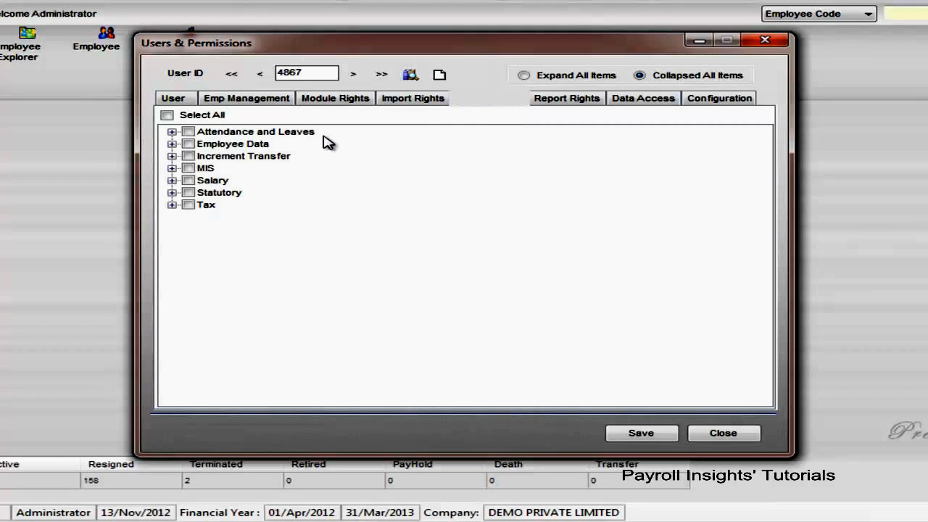
click(172, 143)
click(207, 168)
click(207, 192)
click(207, 216)
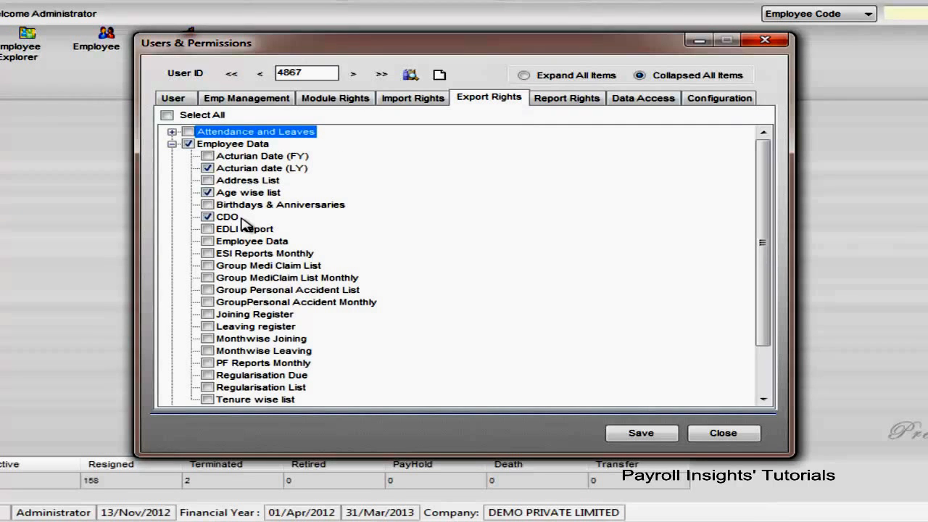
In the report rights, enable location title and location address on reports, with FARIDABAD as the default location for address
click(569, 99)
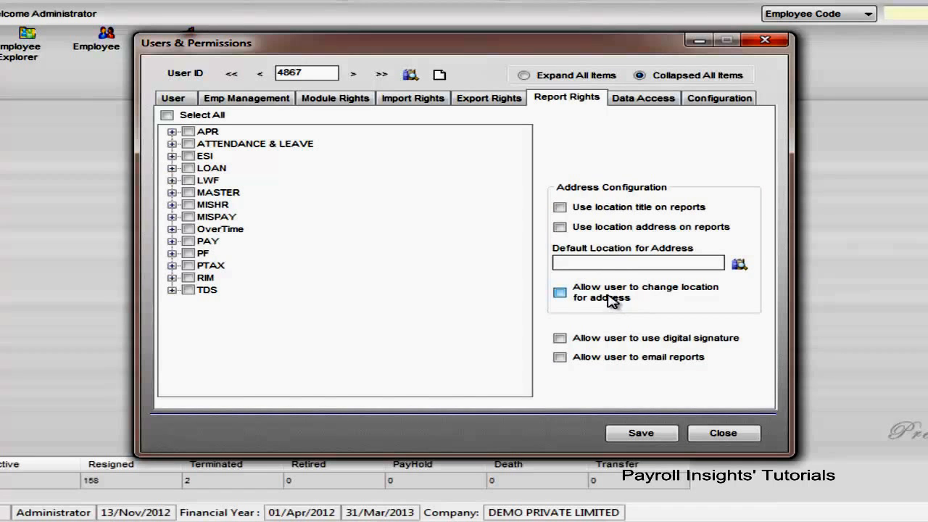
click(642, 211)
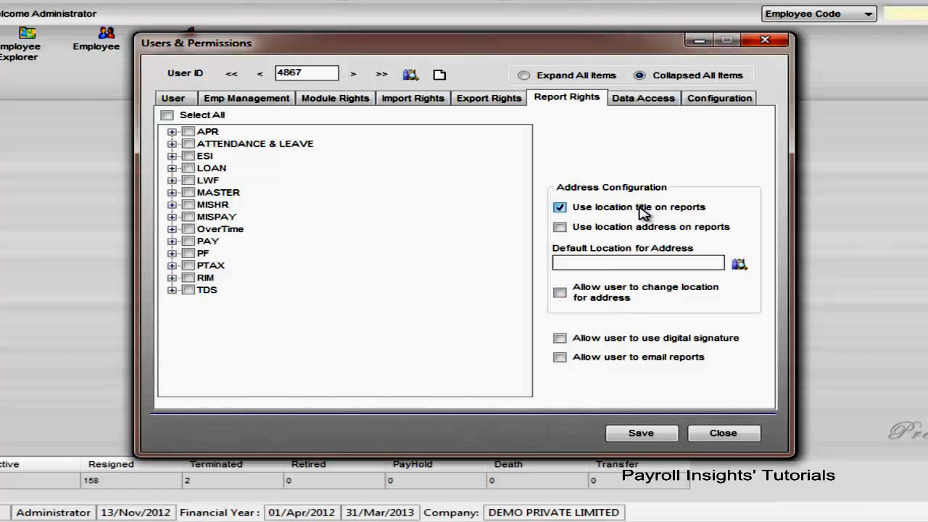
click(629, 228)
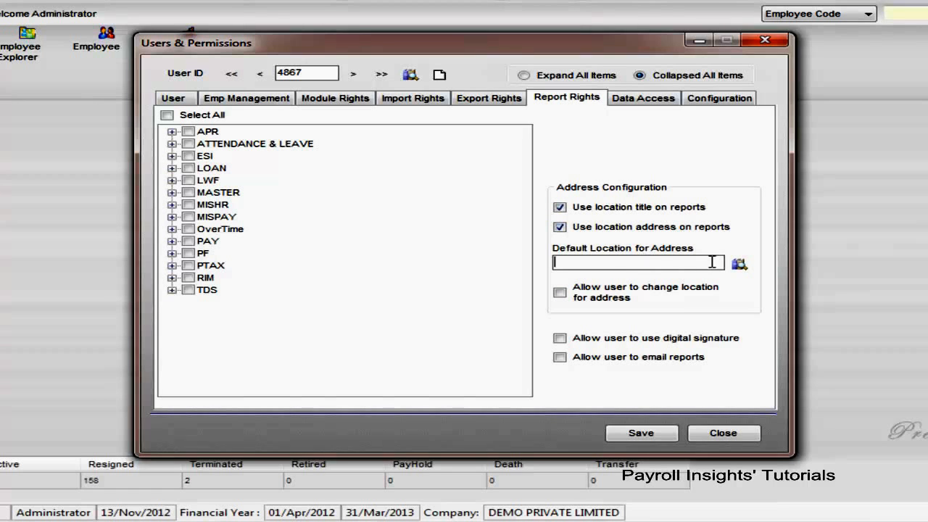
click(740, 264)
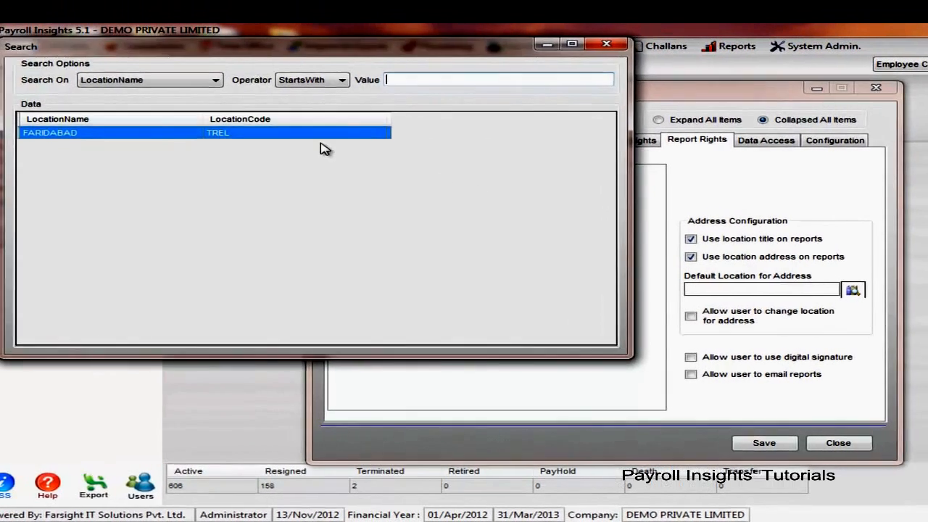
double_click(159, 100)
click(692, 316)
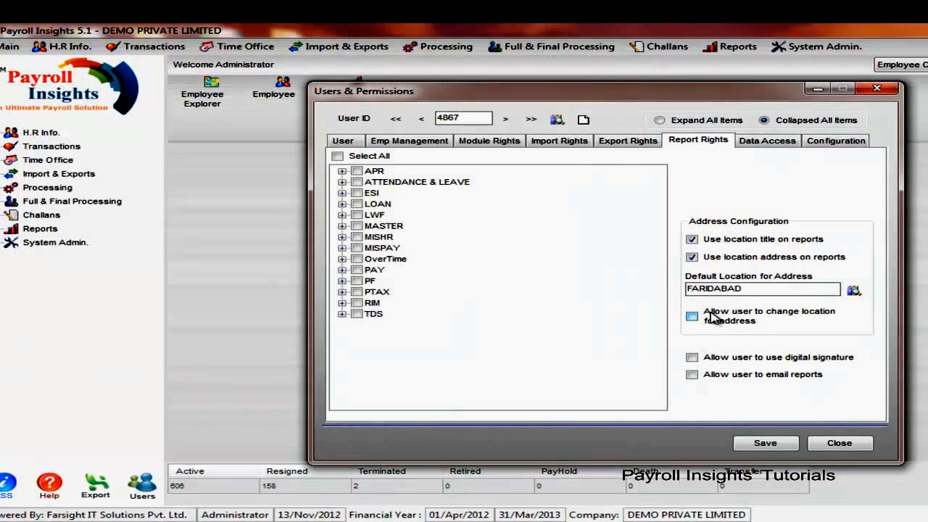
click(707, 321)
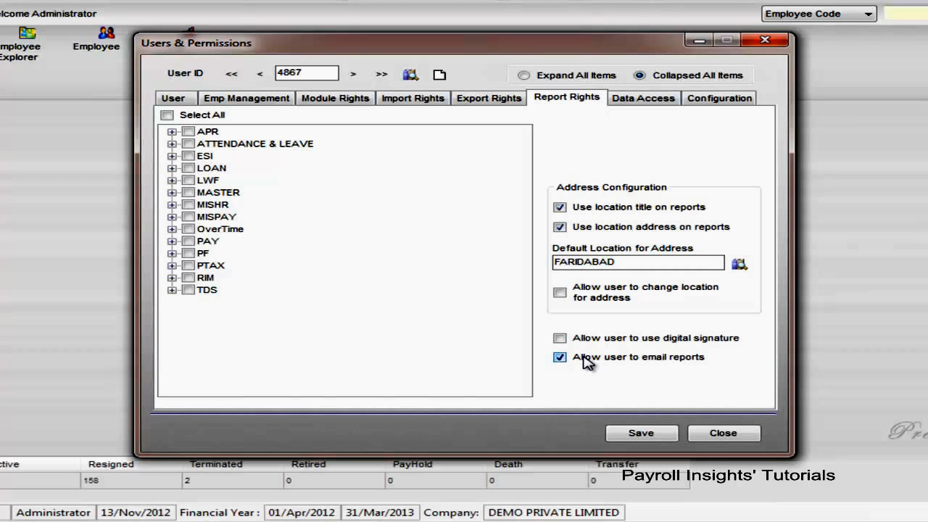
click(585, 357)
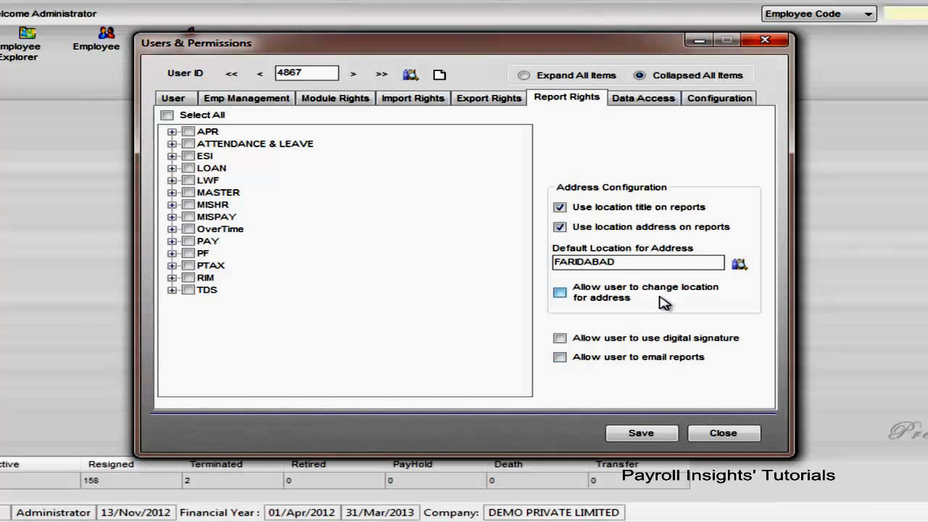
Assign custom data access rights for the IT and MAINTENANCE departments, and save the new user
click(644, 99)
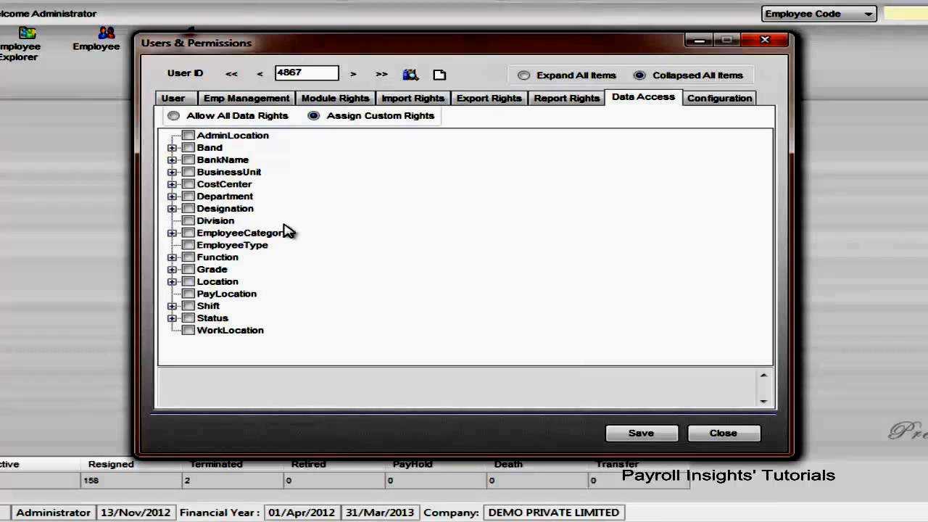
click(263, 119)
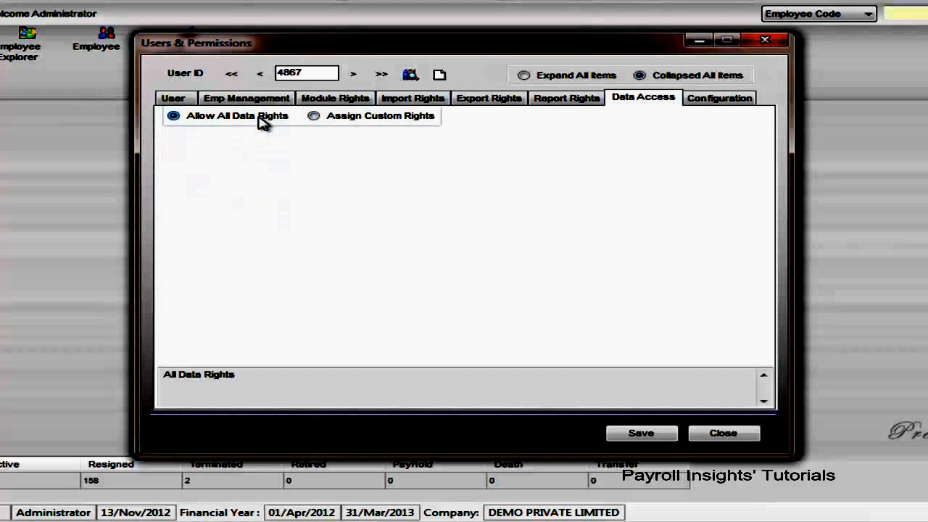
click(334, 123)
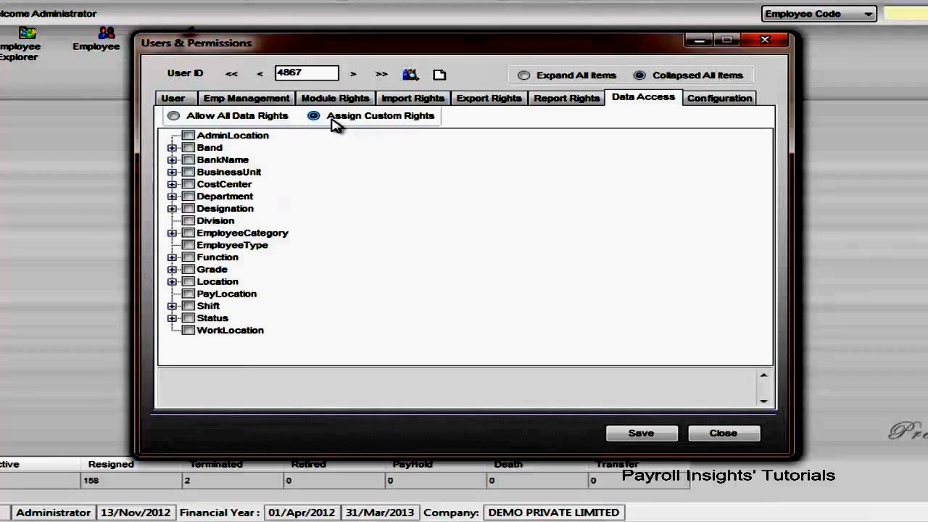
click(172, 196)
click(208, 233)
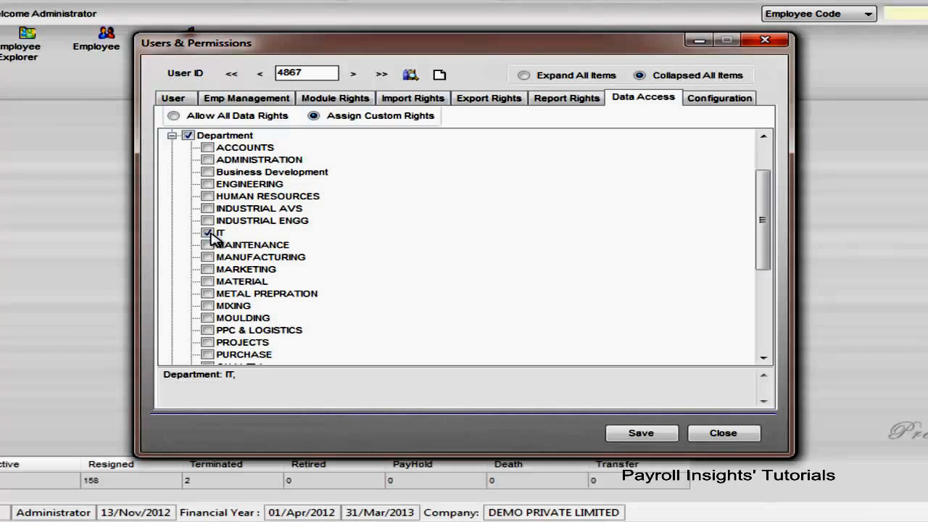
click(208, 245)
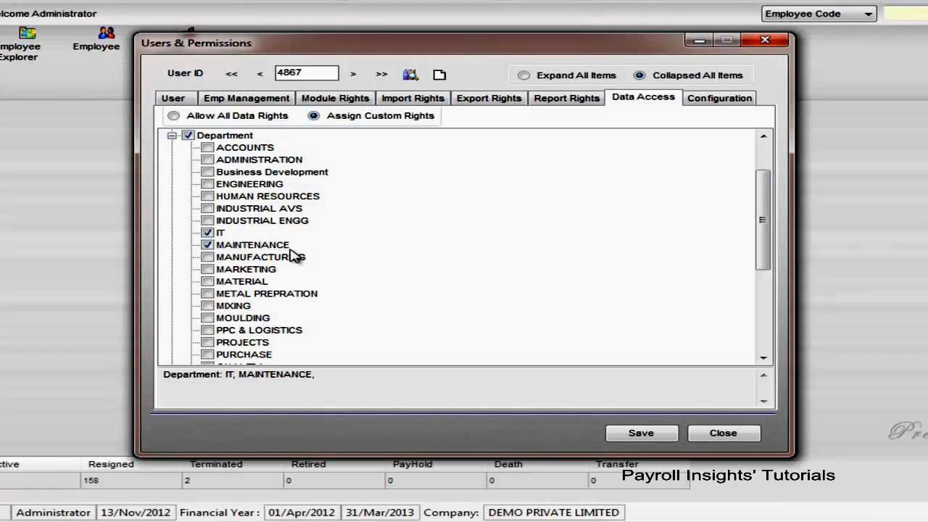
click(464, 245)
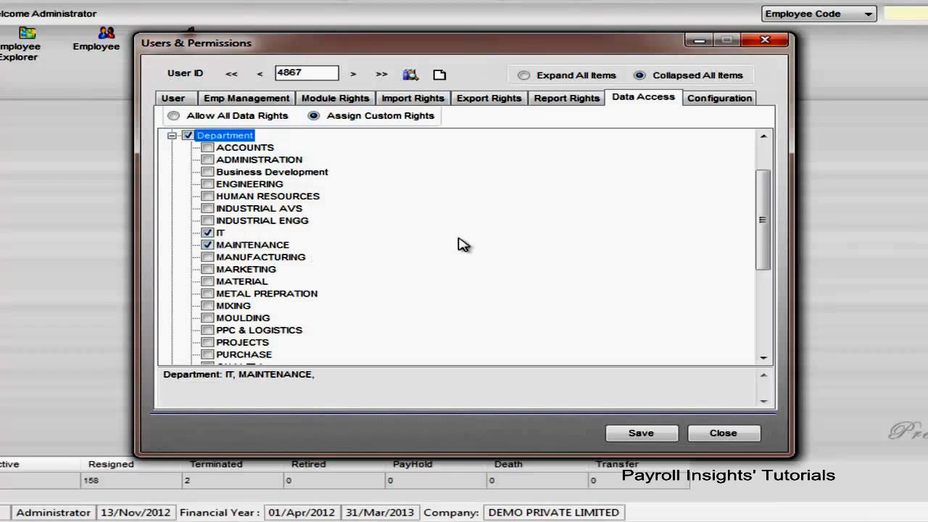
click(731, 104)
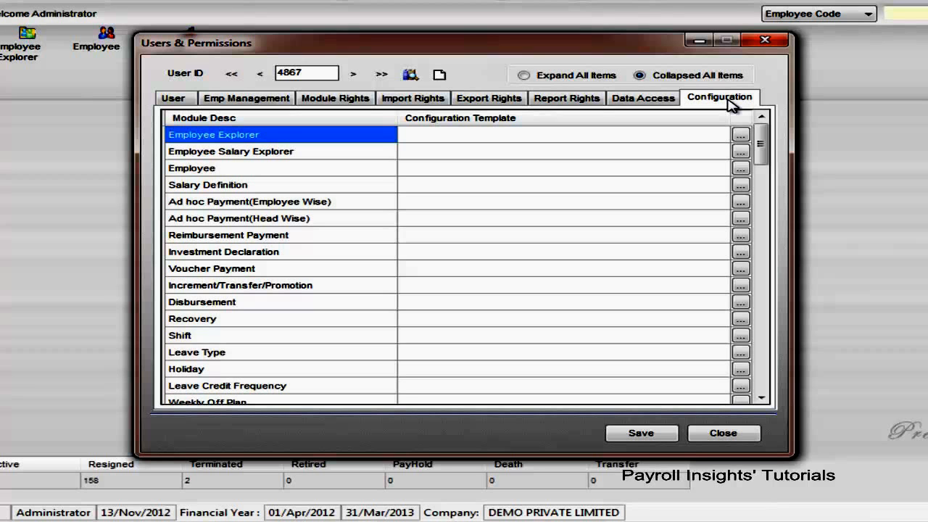
click(652, 437)
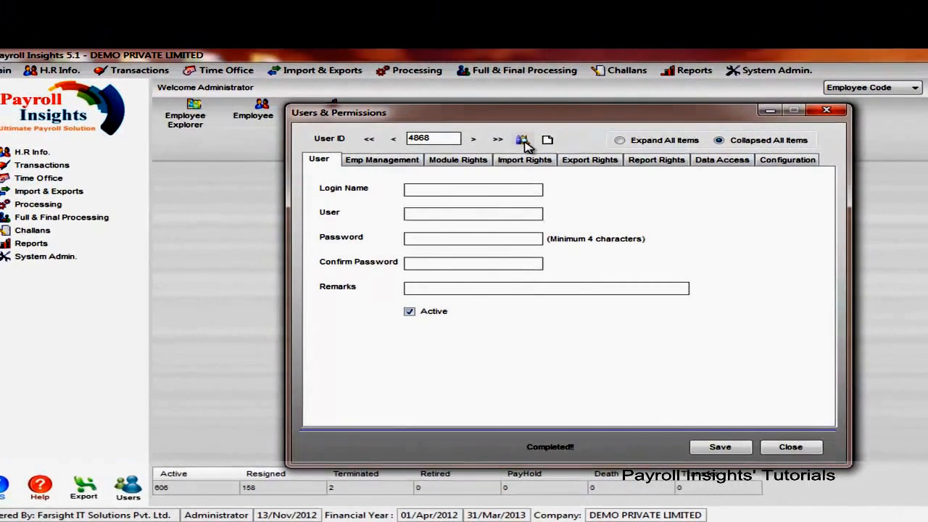
Reload the newly created user, replace MAINTENANCE with MANUFACTURING in the department data access, and save the user
click(498, 127)
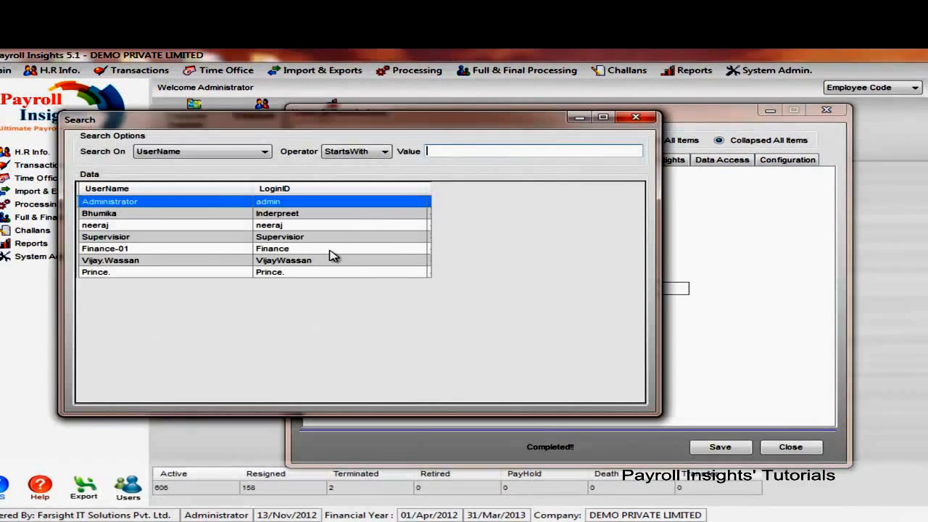
double_click(301, 273)
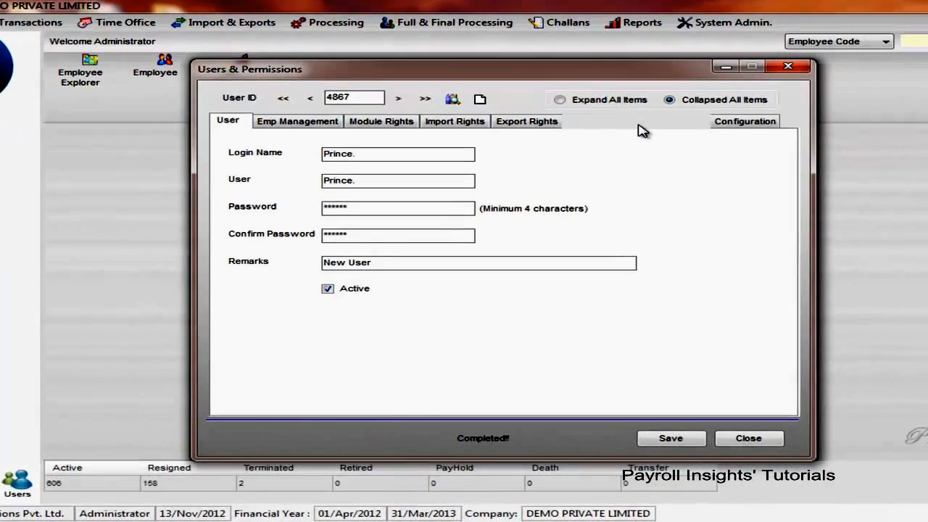
click(722, 159)
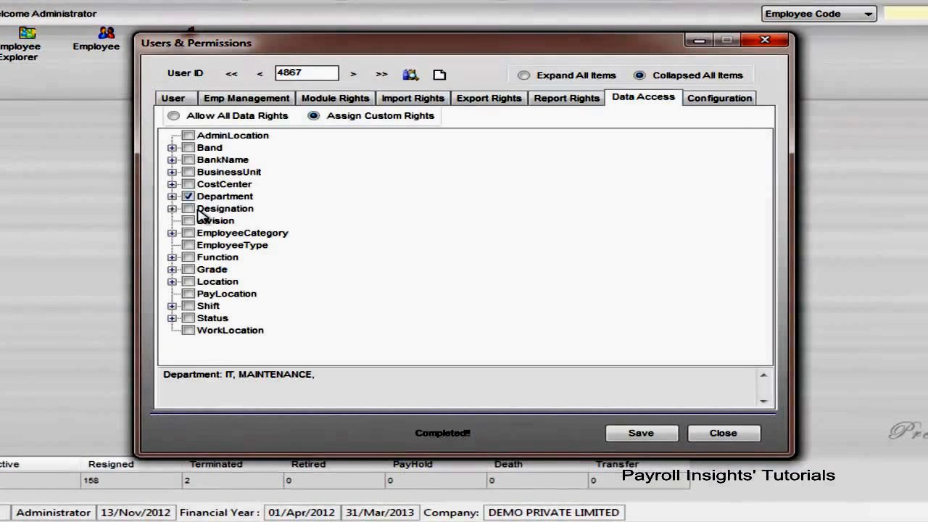
click(172, 196)
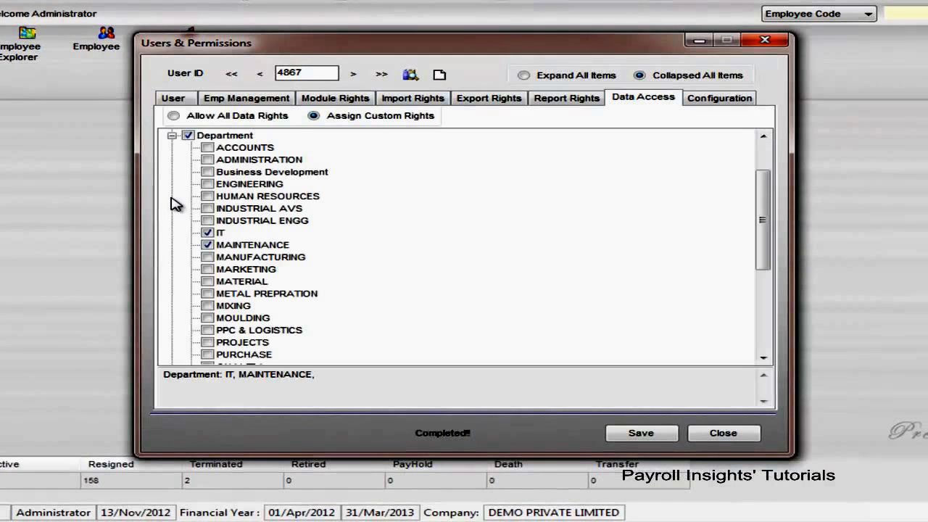
click(208, 245)
click(208, 256)
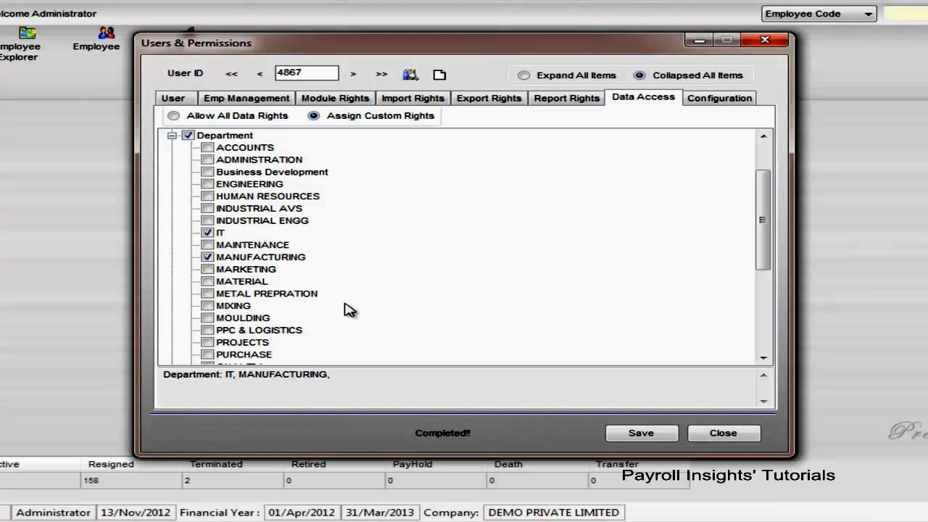
click(640, 435)
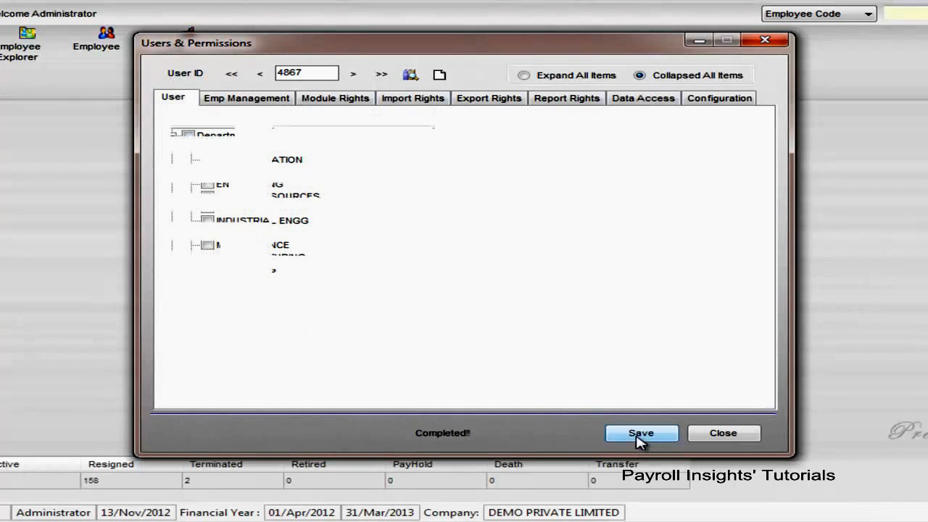